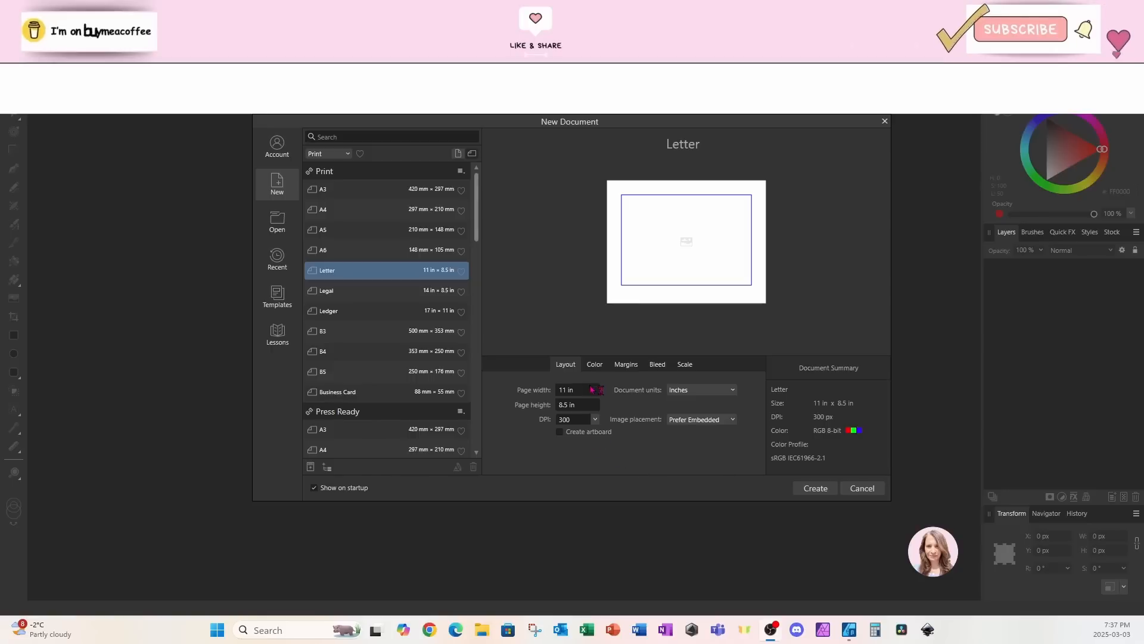
# Step: Create a landscape Letter document, 11 x 8.5 in at 300 DPI, with a transparent background
pyautogui.click(594, 364)
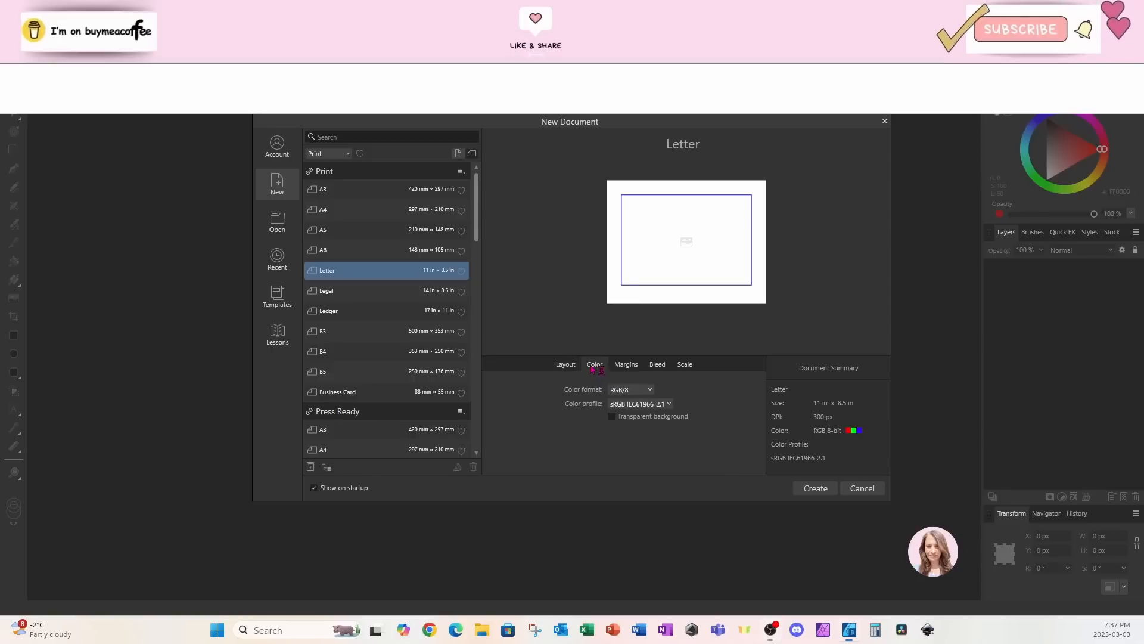
pyautogui.click(612, 417)
pyautogui.click(820, 490)
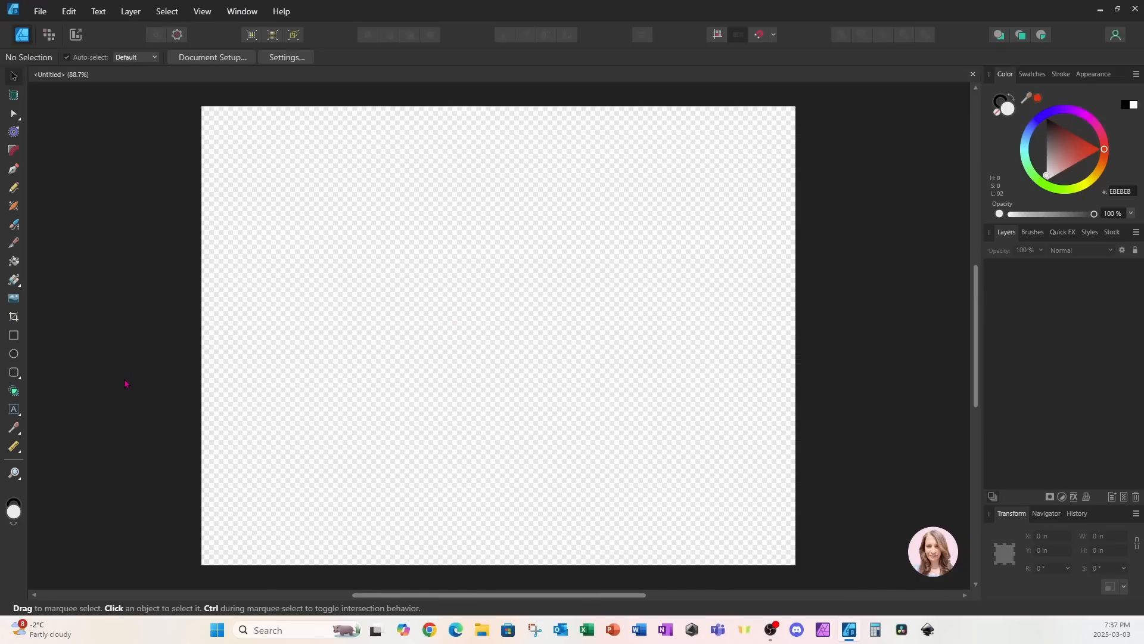
# Step: Add large art text reading CANADA in capital letters on the page
pyautogui.click(14, 410)
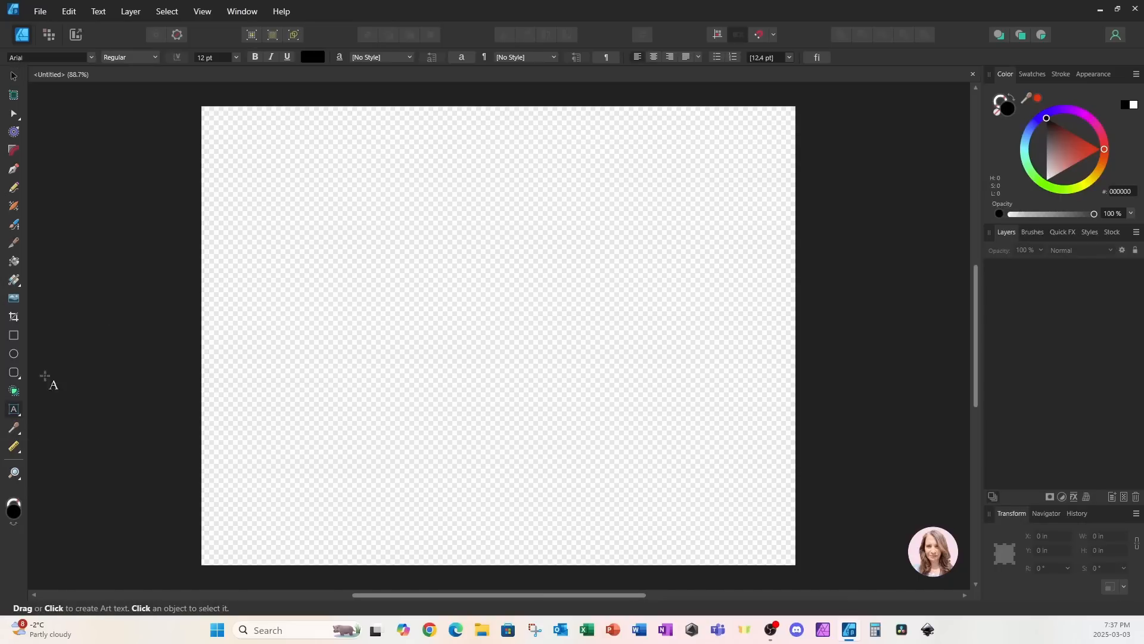
pyautogui.moveTo(264, 195); pyautogui.dragTo(541, 390)
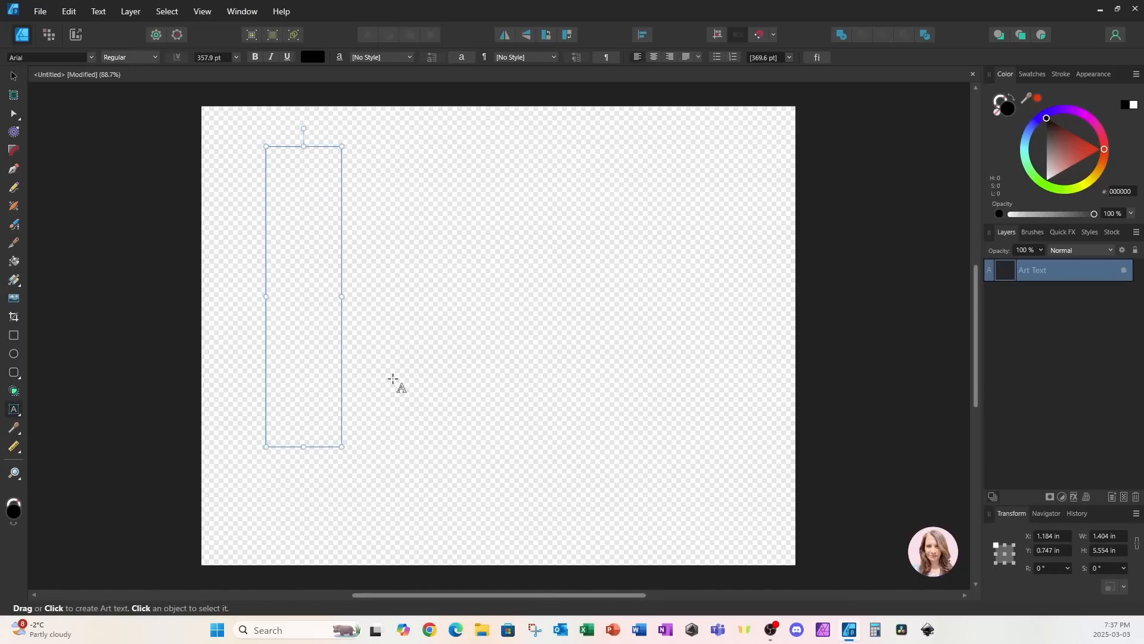
pyautogui.write('C')
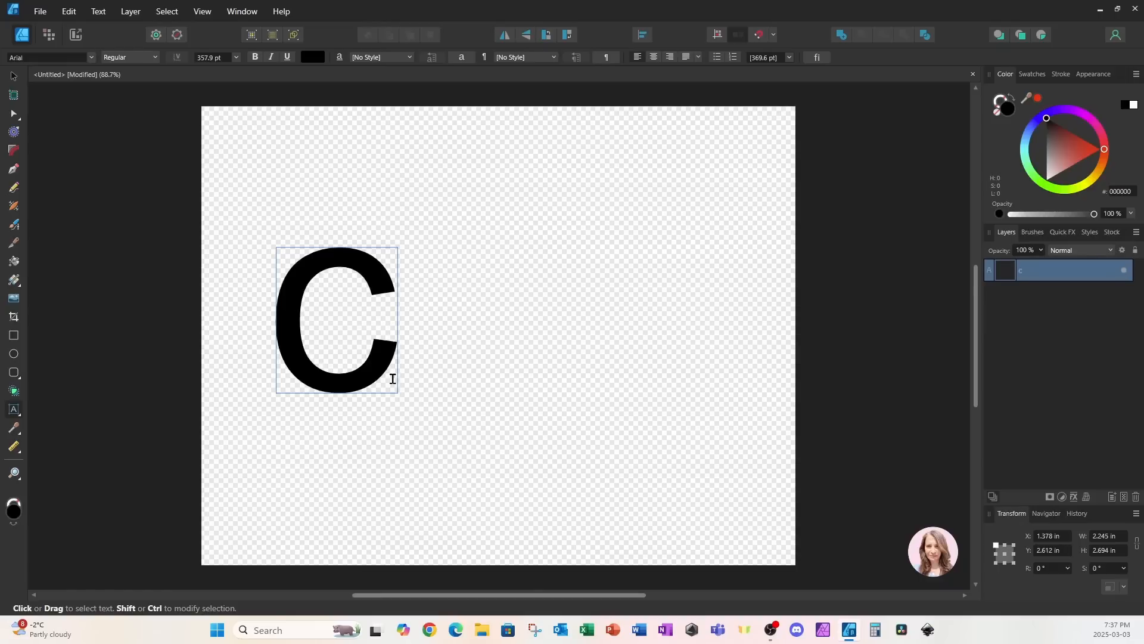
pyautogui.write('a')
pyautogui.press('BackSpace')
pyautogui.press('BackSpace')
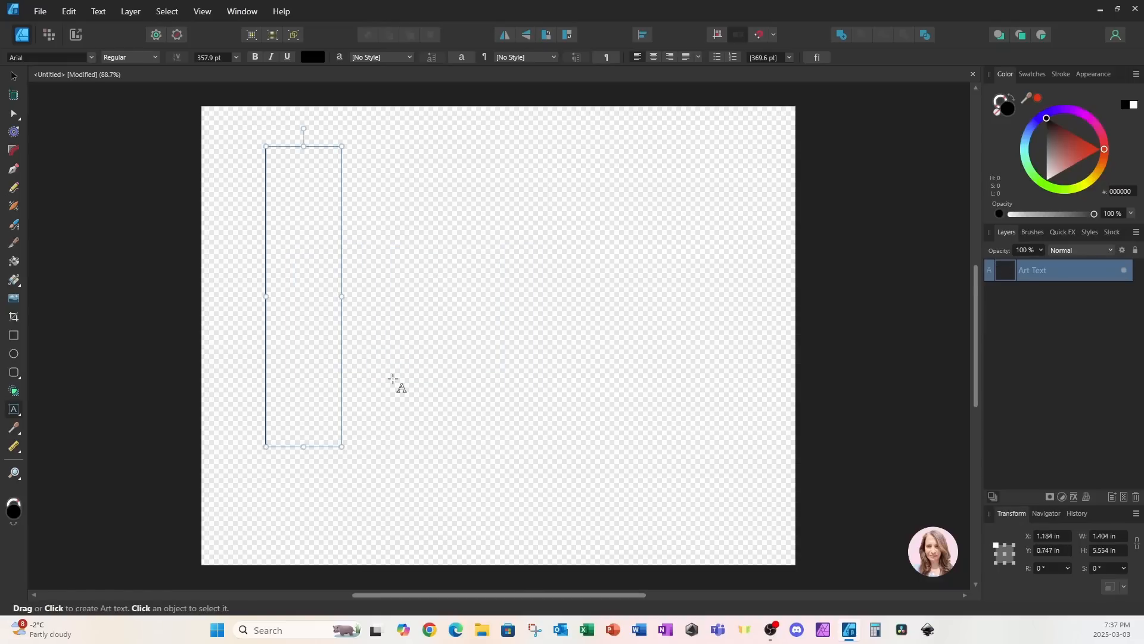
pyautogui.write('CANADA')
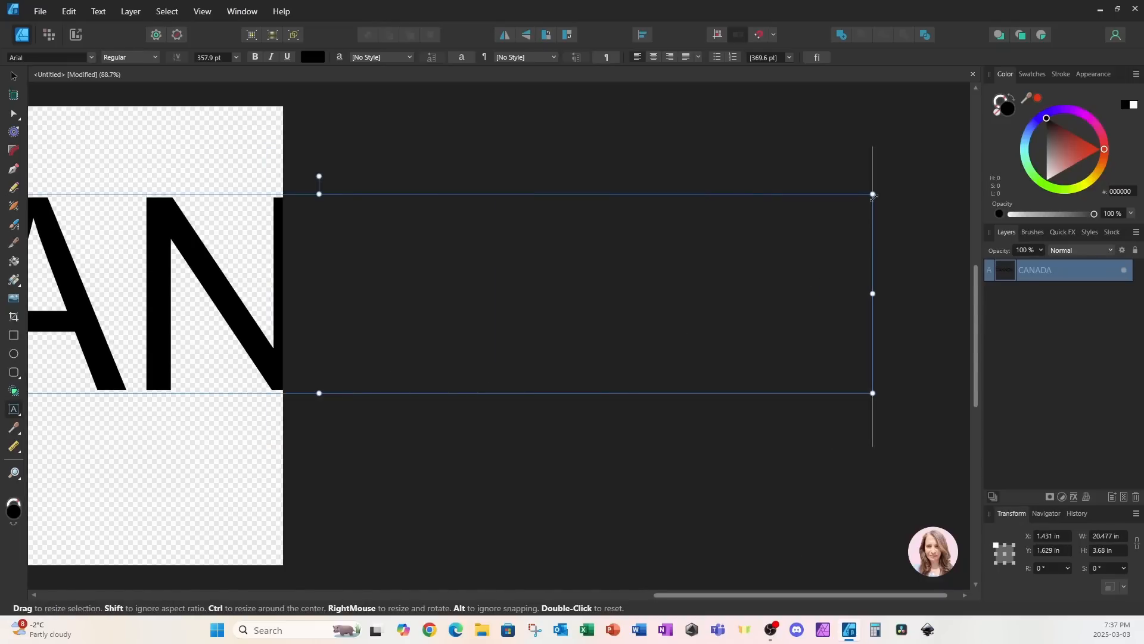
# Step: Scale the CANADA text down to about 8.5 in wide and move it near the middle of the page
pyautogui.moveTo(873, 195); pyautogui.dragTo(225, 310)
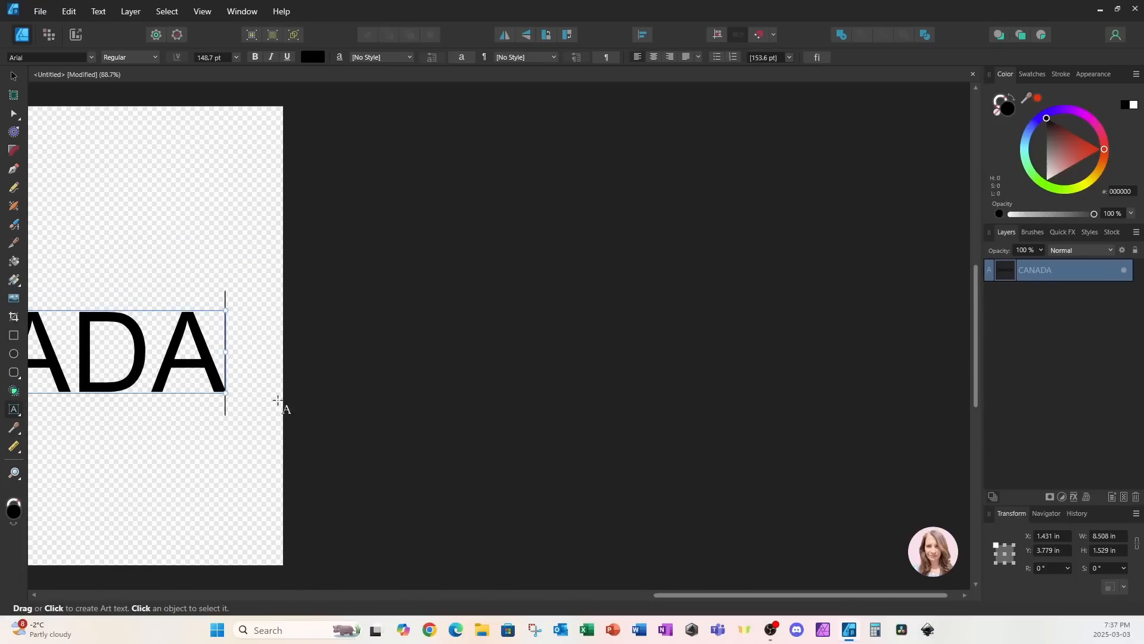
pyautogui.moveTo(664, 595); pyautogui.dragTo(366, 601)
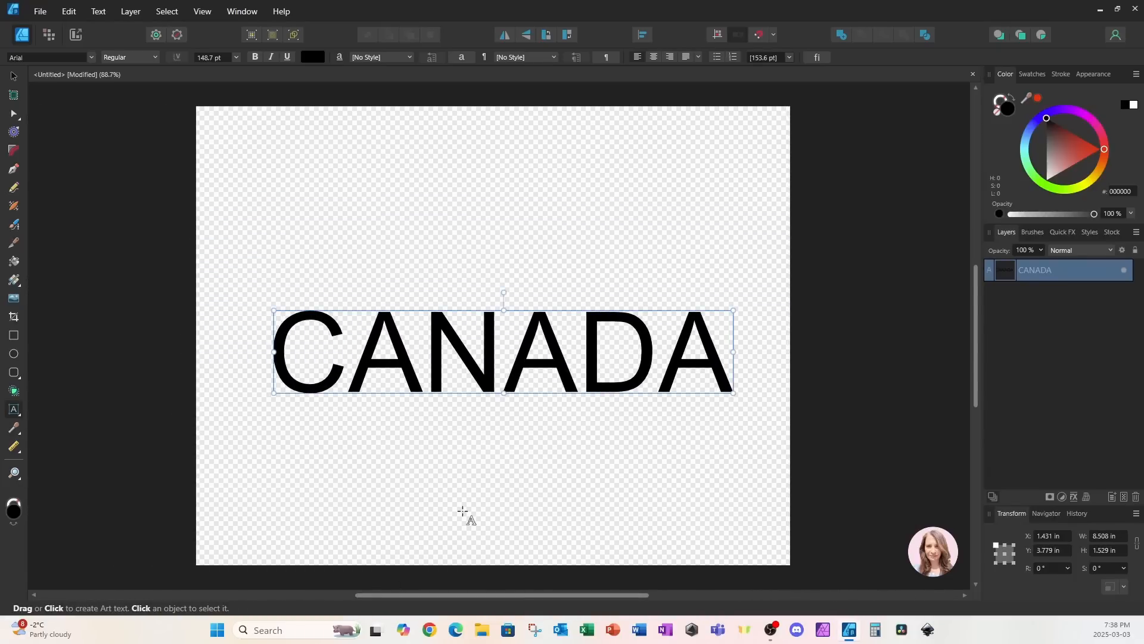
pyautogui.click(14, 76)
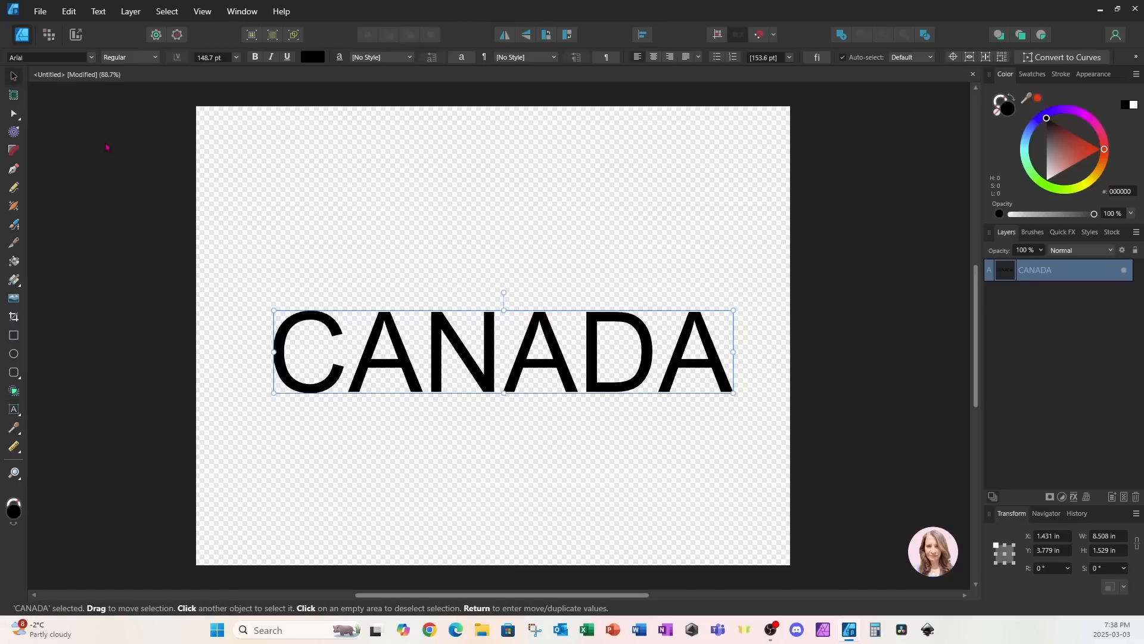
pyautogui.moveTo(450, 360)
pyautogui.mouseDown()
pyautogui.moveTo(423, 343)
pyautogui.moveTo(438, 344)
pyautogui.mouseUp()
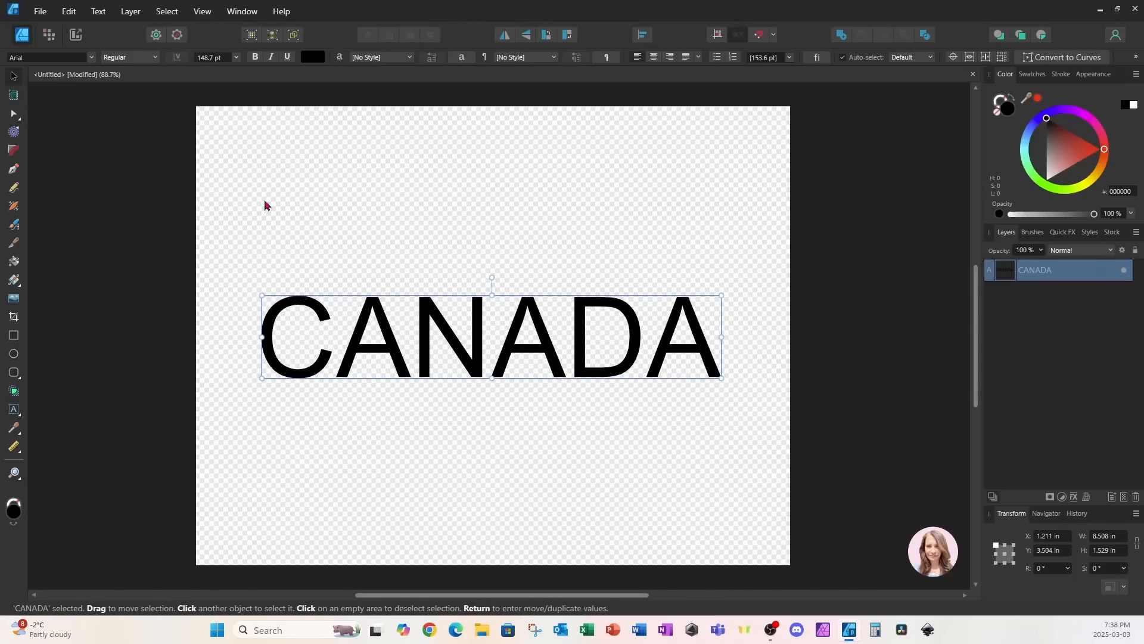
# Step: Change the CANADA text's font to Rockwell Extra Bold
pyautogui.click(91, 57)
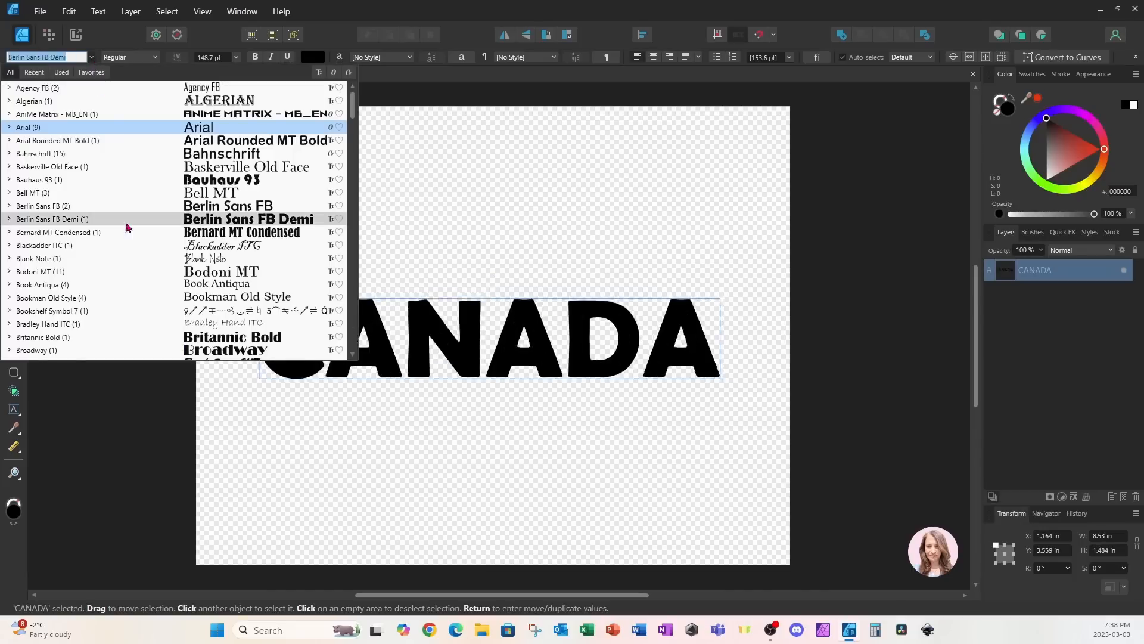
pyautogui.scroll(-11, 123, 264)
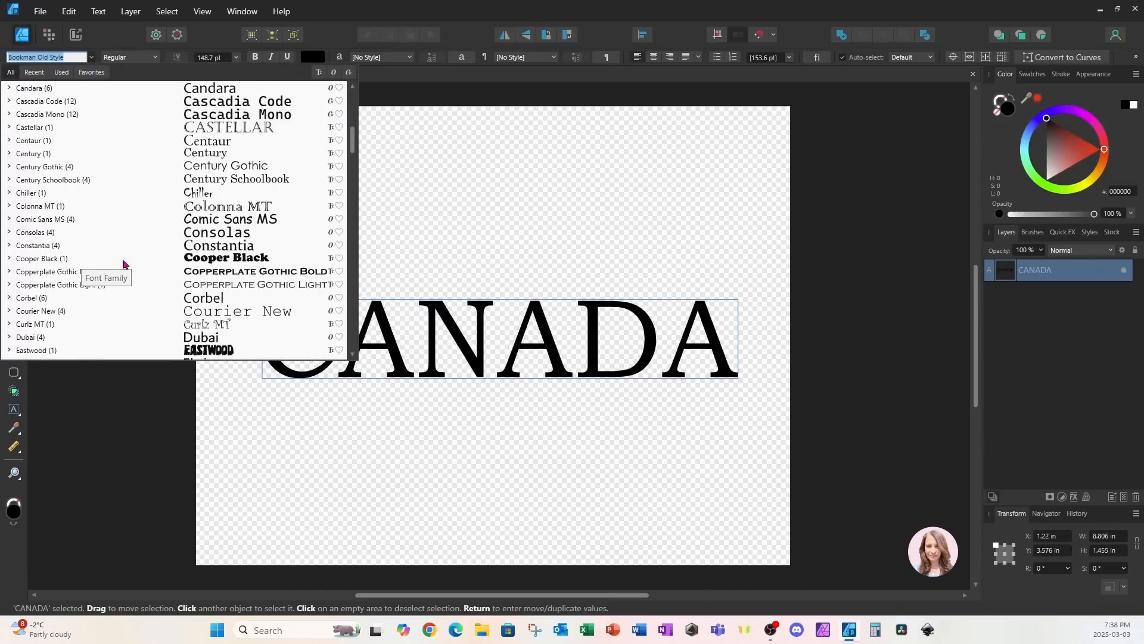
pyautogui.scroll(-2, 124, 264)
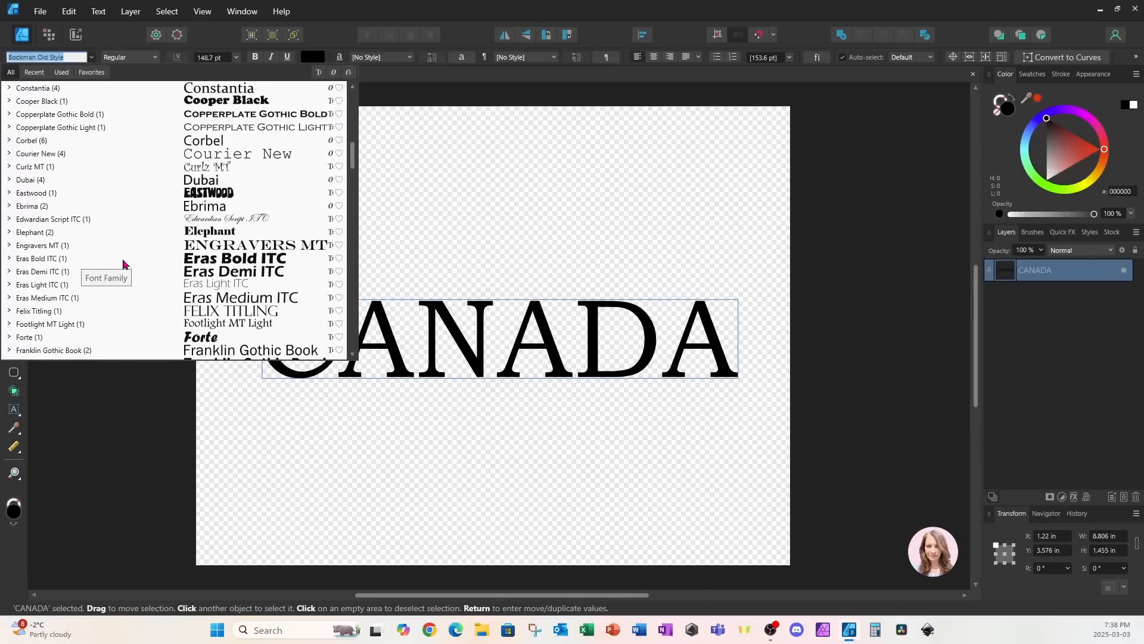
pyautogui.scroll(-15, 123, 264)
pyautogui.click(273, 192)
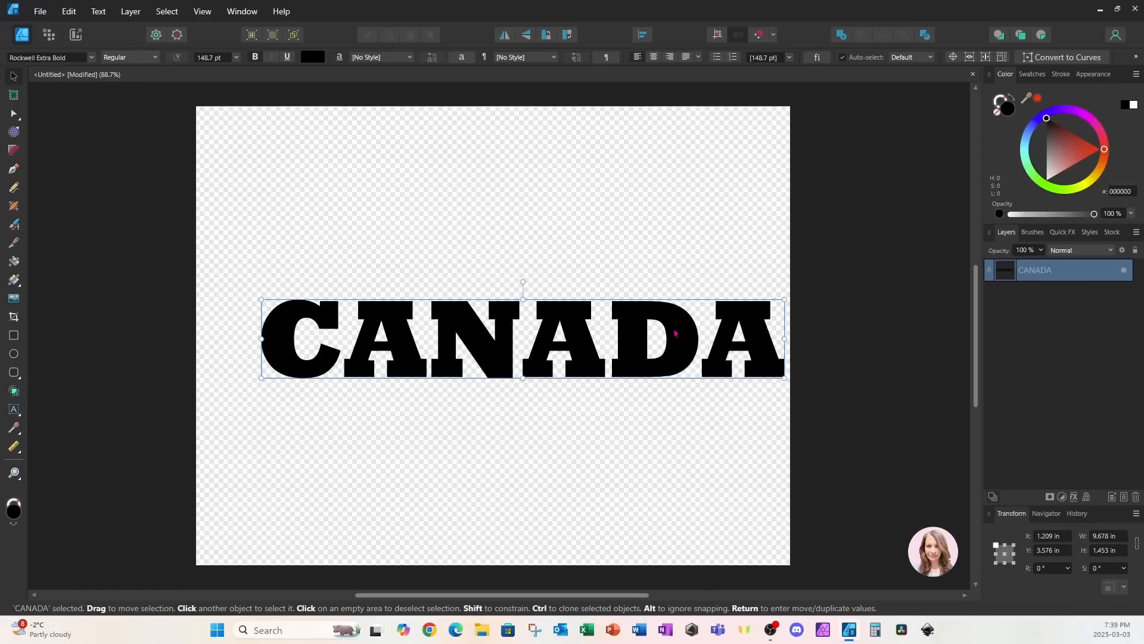
# Step: Stretch the CANADA text to about 9.2 in wide and 3.8 in high, positioned in the upper middle of the page
pyautogui.moveTo(785, 304); pyautogui.dragTo(761, 303)
pyautogui.moveTo(510, 304); pyautogui.dragTo(509, 218)
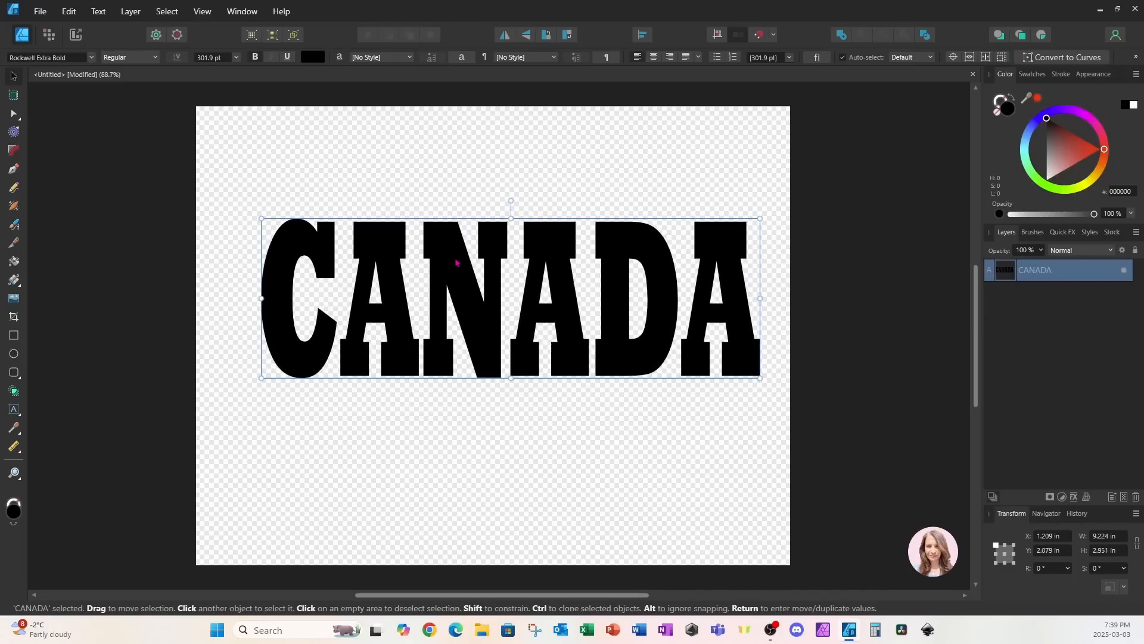
pyautogui.moveTo(563, 312); pyautogui.dragTo(555, 330)
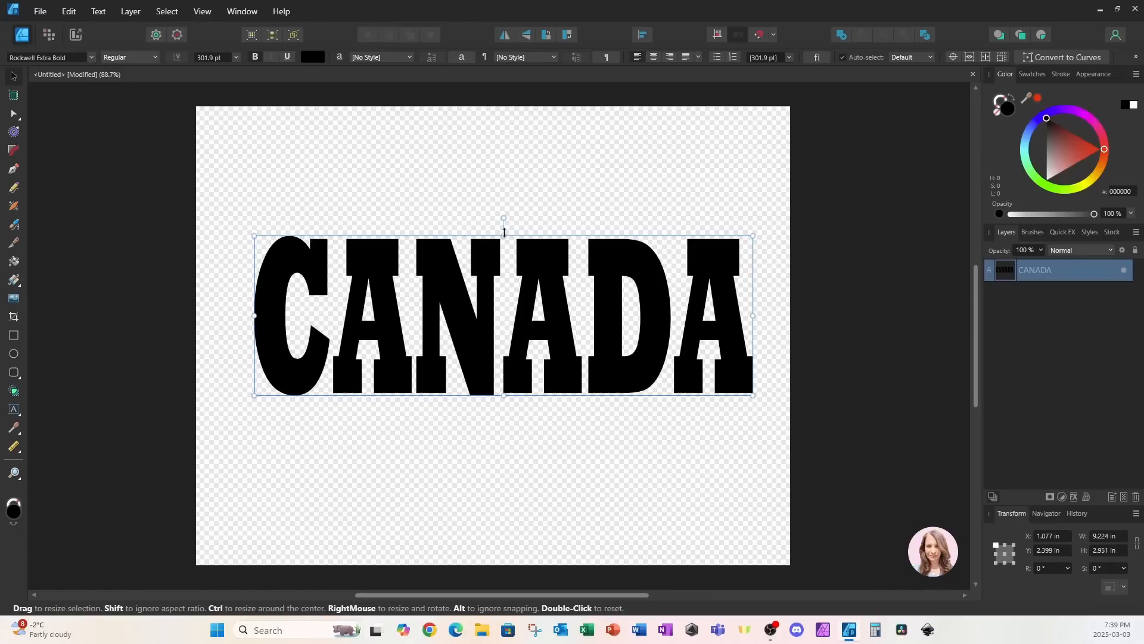
pyautogui.moveTo(504, 235); pyautogui.dragTo(504, 184)
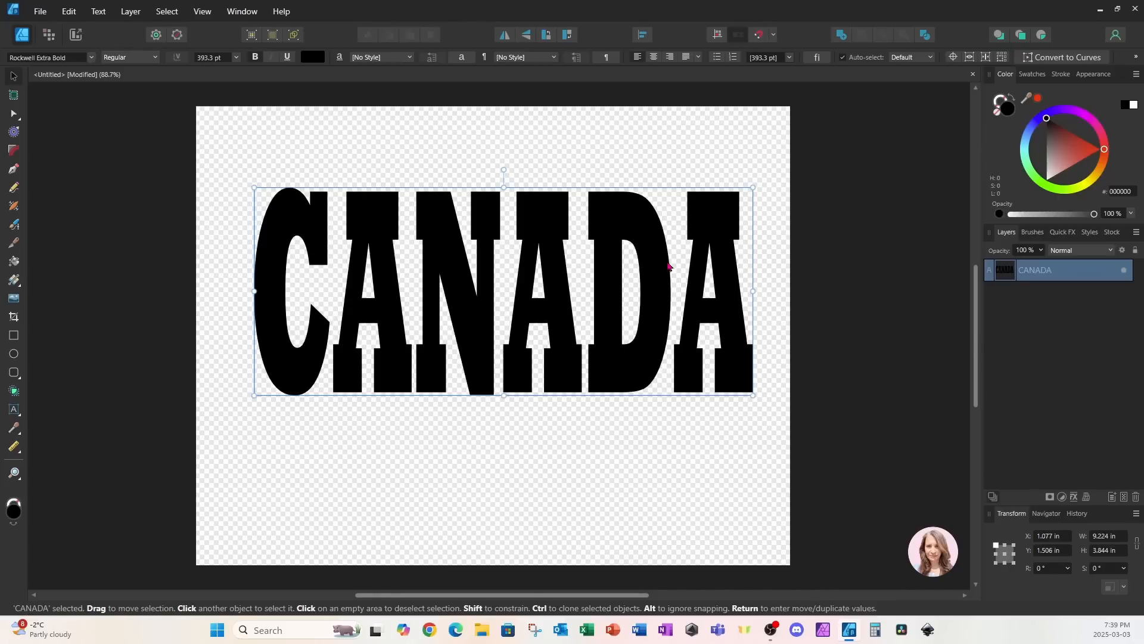
# Step: Duplicate the CANADA text layer three times in place
pyautogui.hotkey('ctrl', 'j')
pyautogui.hotkey('ctrl', 'j')
pyautogui.hotkey('ctrl', 'j')
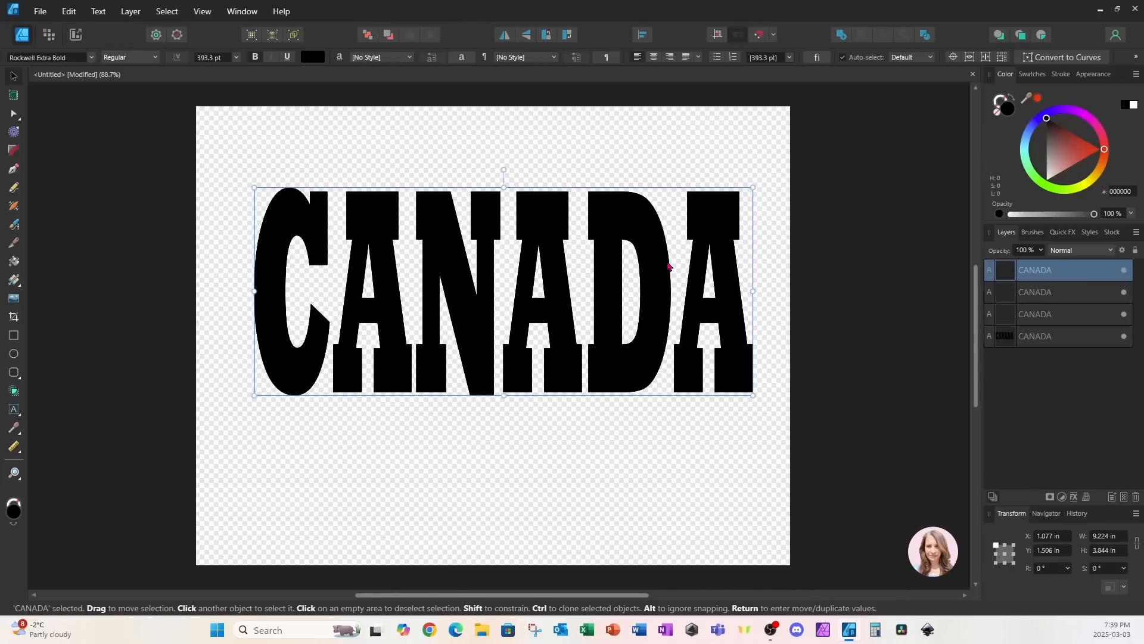
# Step: Hide the three upper CANADA copies and fill the bottommost text with dark red (6B1106)
pyautogui.click(1041, 341)
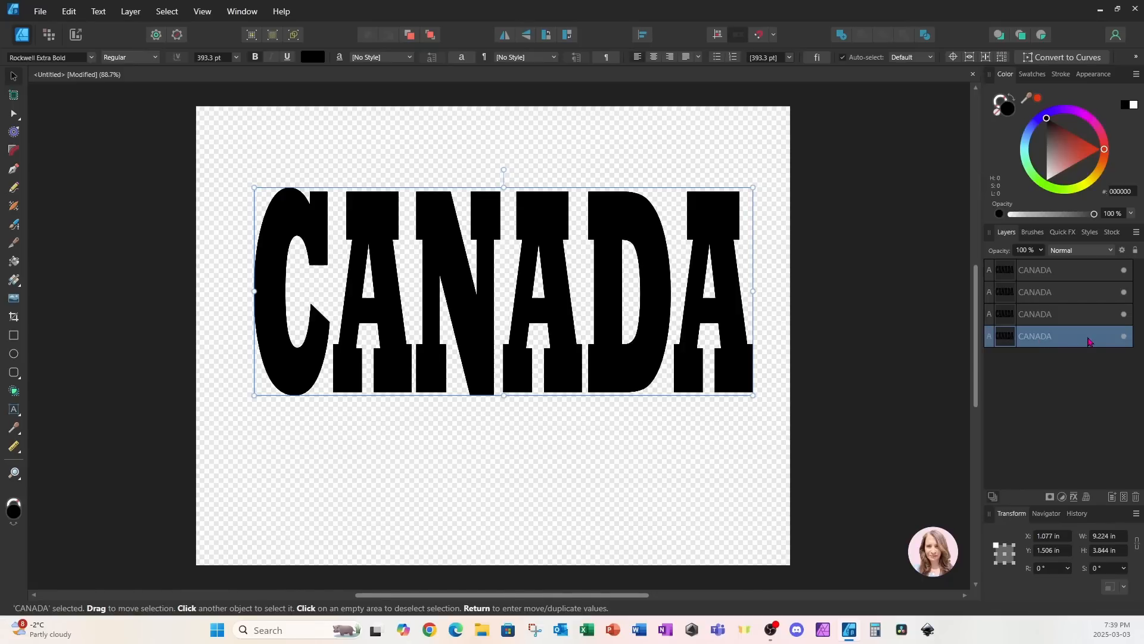
pyautogui.click(1124, 270)
pyautogui.click(1124, 292)
pyautogui.click(1124, 315)
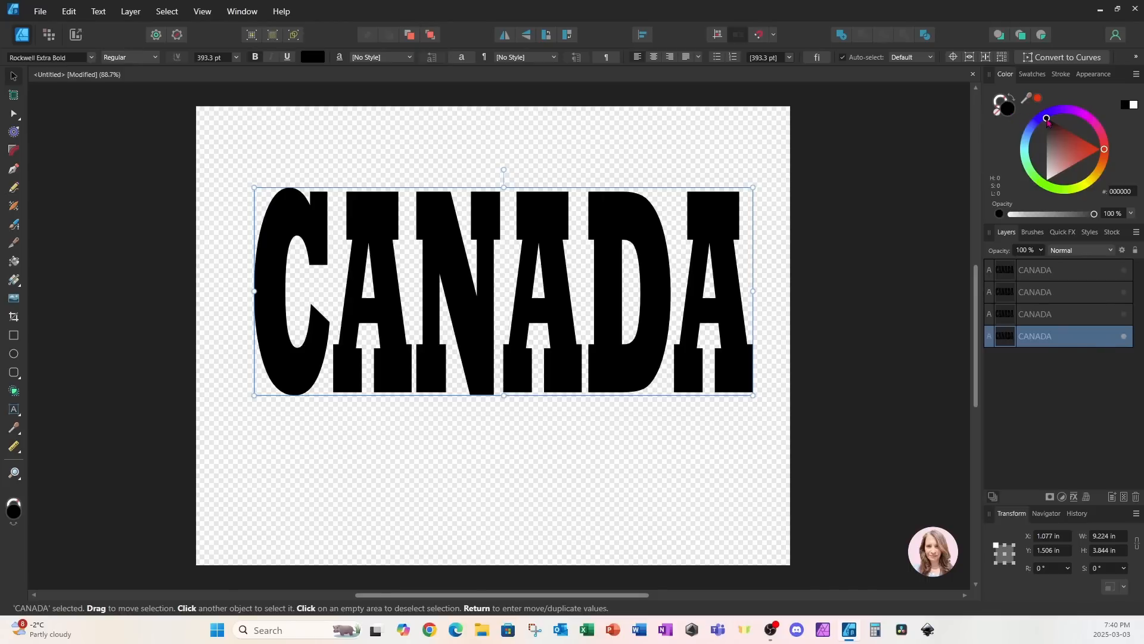
pyautogui.moveTo(1049, 122)
pyautogui.mouseDown()
pyautogui.moveTo(1077, 108)
pyautogui.moveTo(1101, 163)
pyautogui.moveTo(1070, 137)
pyautogui.mouseUp()
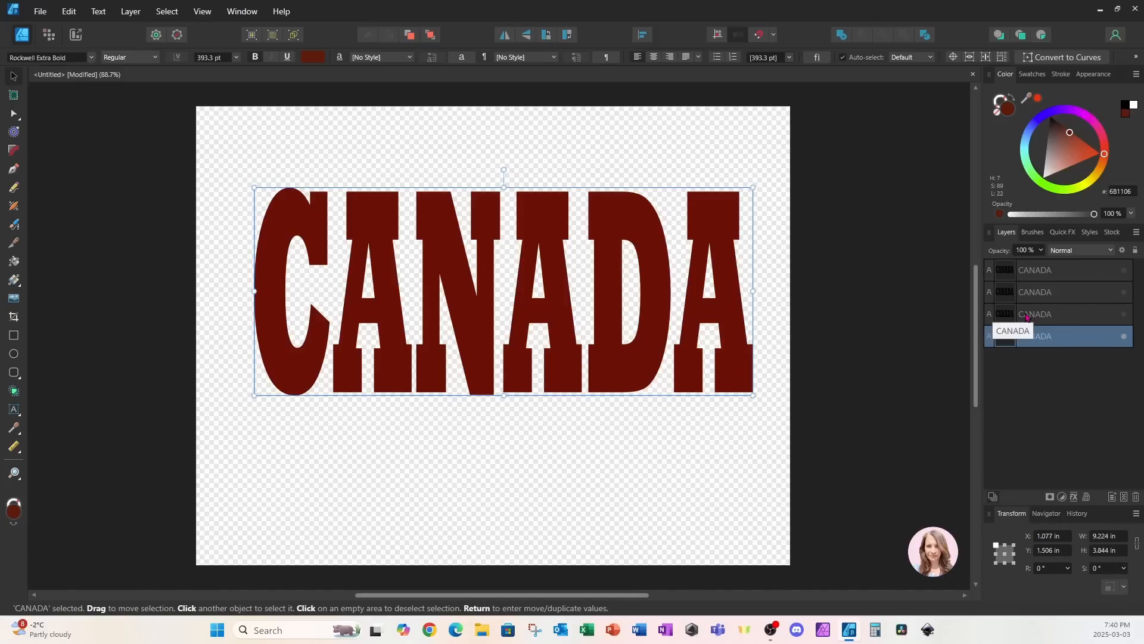
# Step: Show the copy directly above the red text, crop it to a thin strip near the letters' base, and fill it white
pyautogui.click(1064, 316)
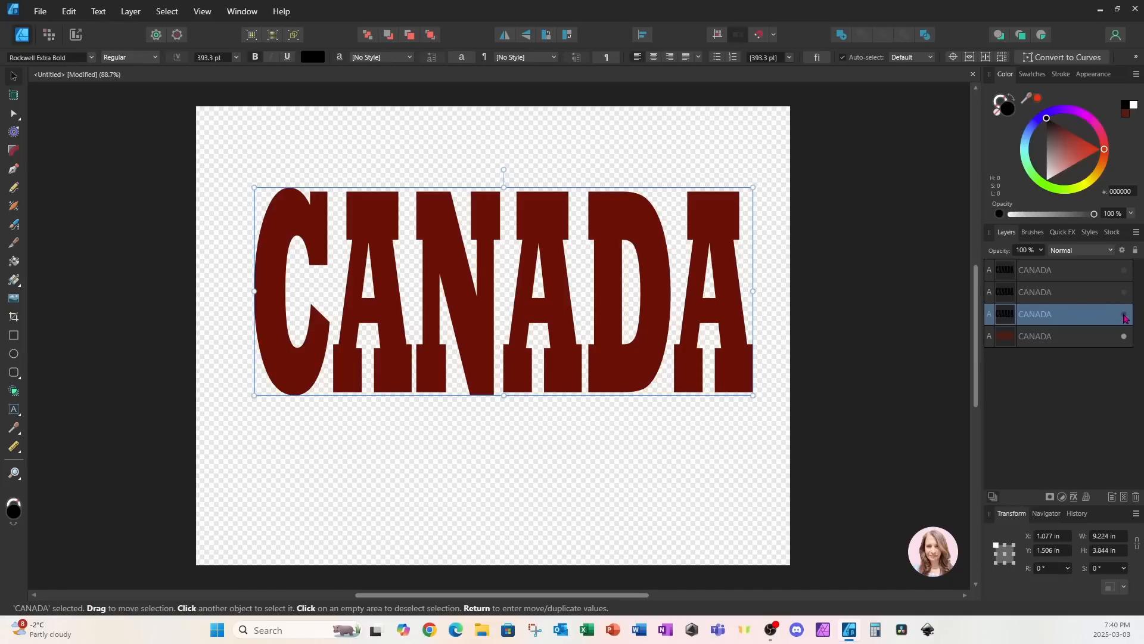
pyautogui.click(1124, 314)
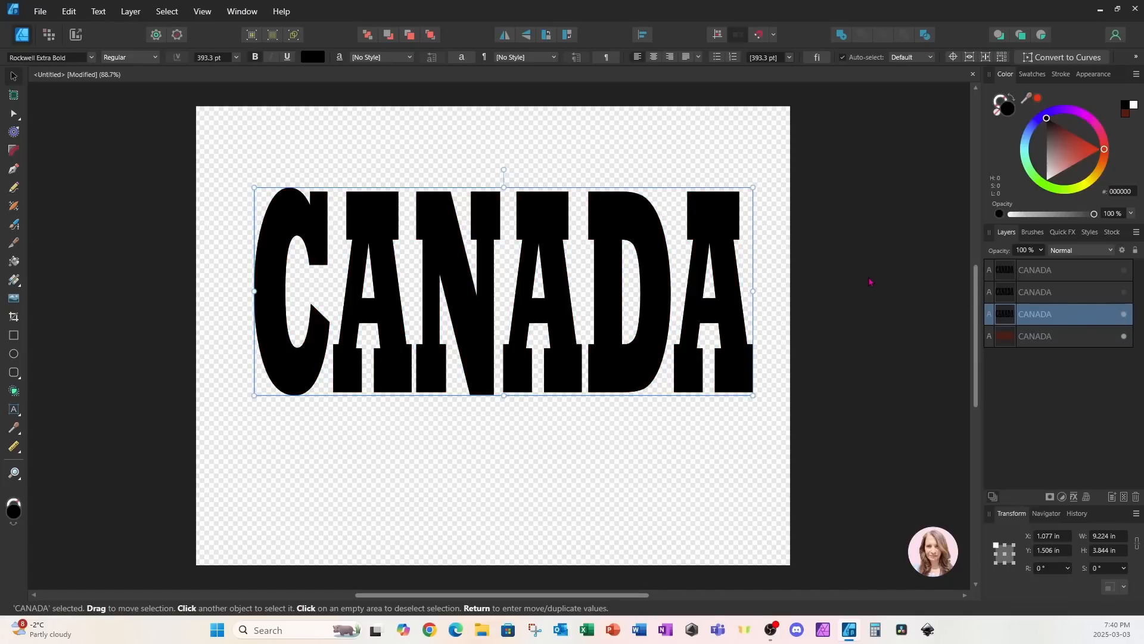
pyautogui.click(16, 320)
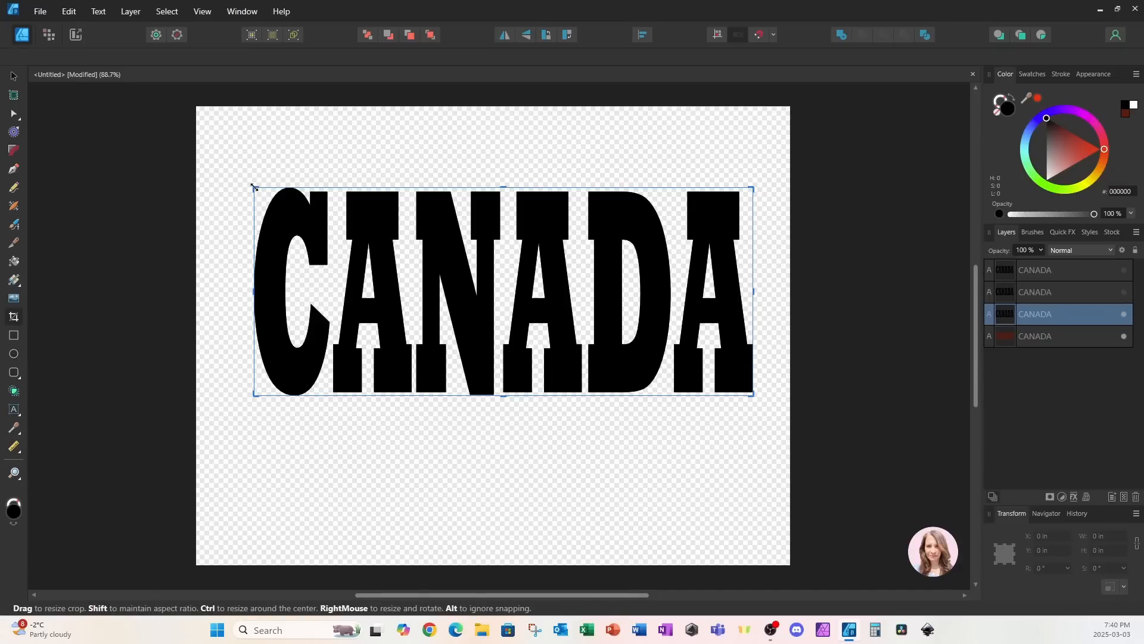
pyautogui.moveTo(254, 187); pyautogui.dragTo(256, 384)
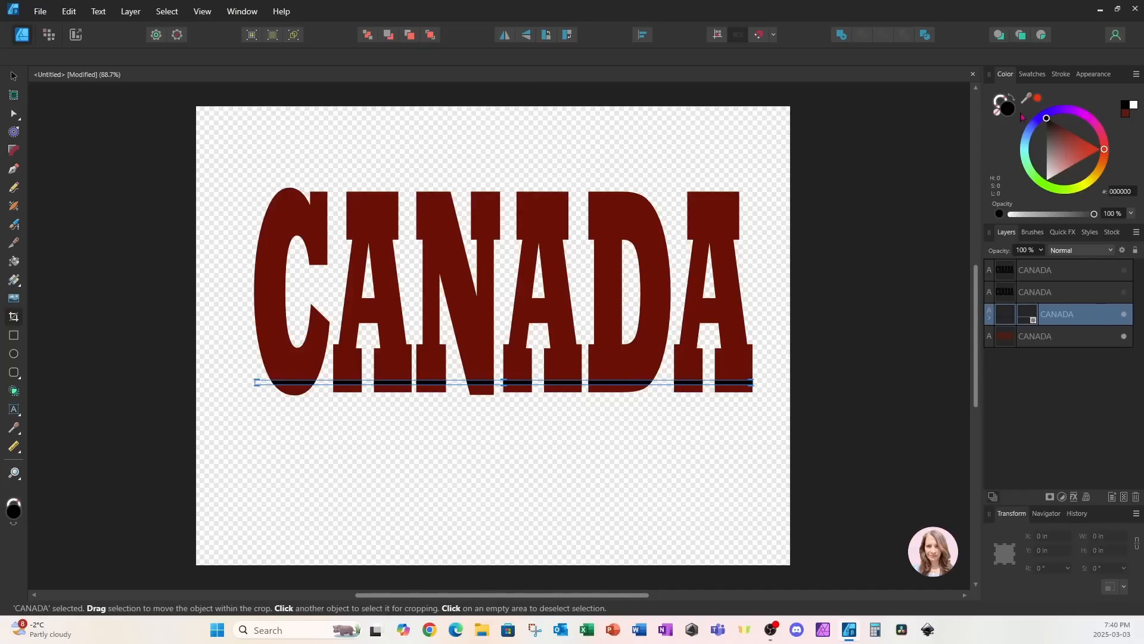
pyautogui.click(1136, 107)
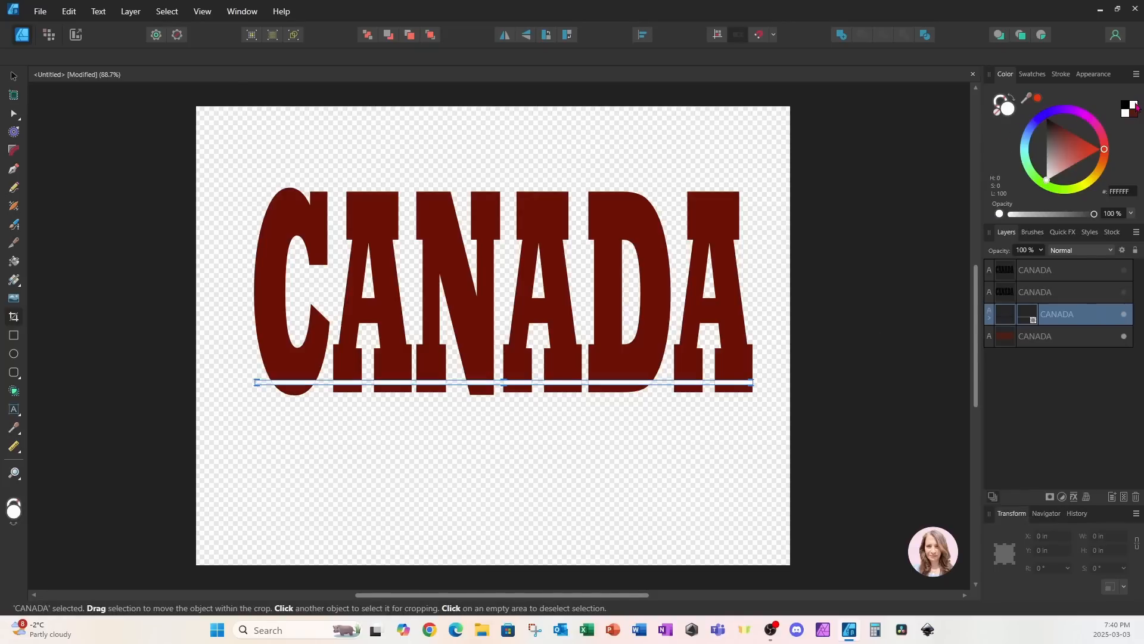
# Step: Show the second copy from the top and crop it to a black band about 0.3 in high directly above the white strip
pyautogui.click(1079, 293)
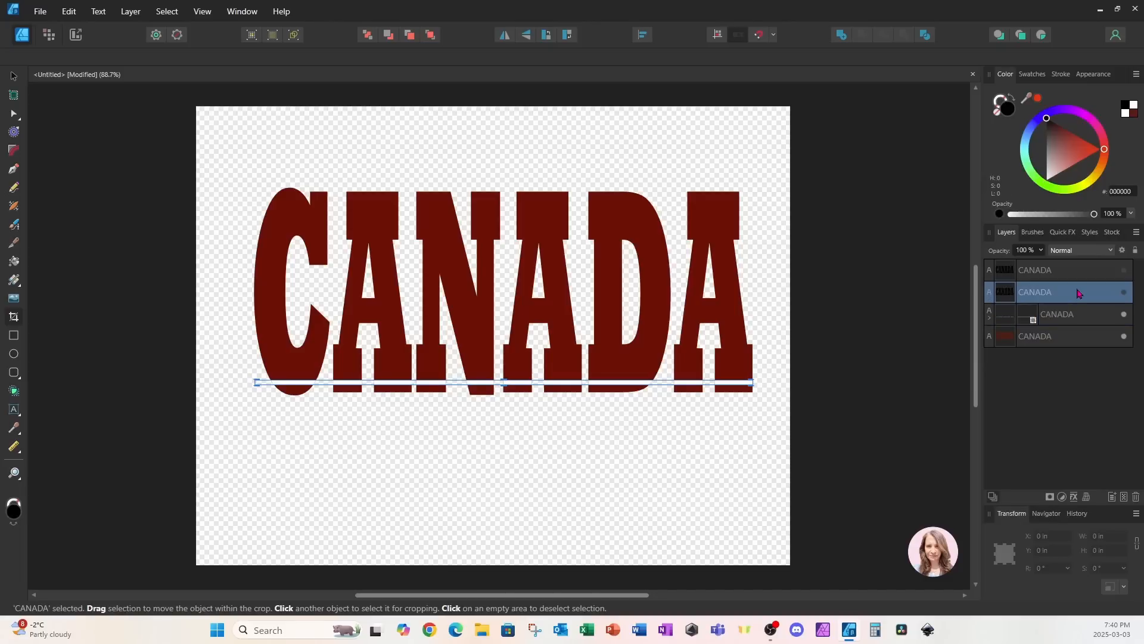
pyautogui.click(1125, 294)
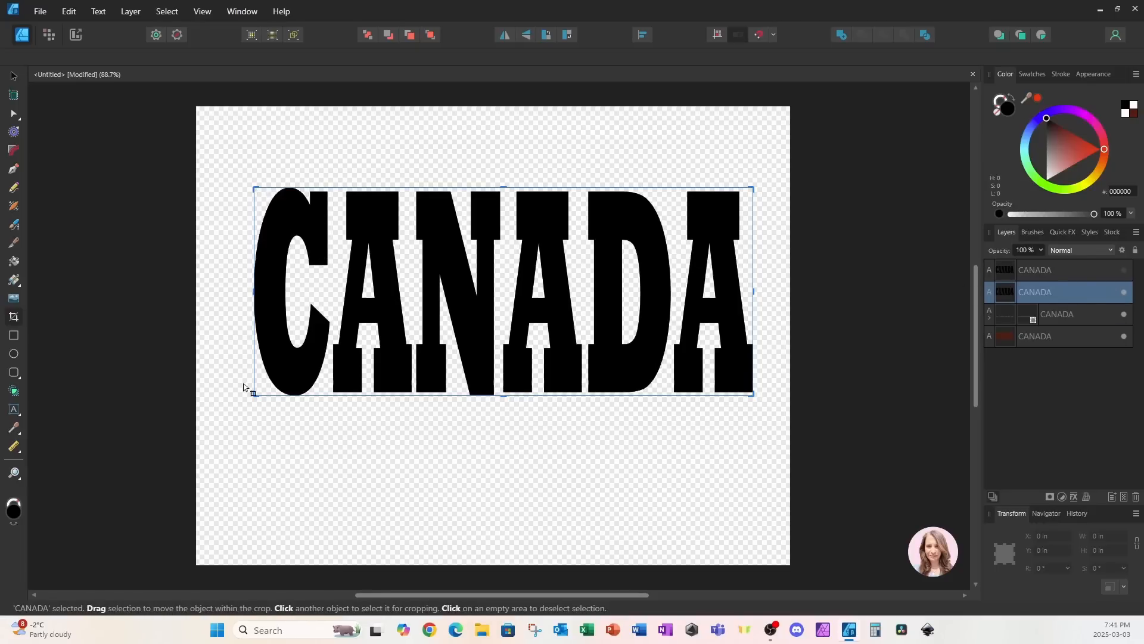
pyautogui.moveTo(252, 396); pyautogui.dragTo(254, 380)
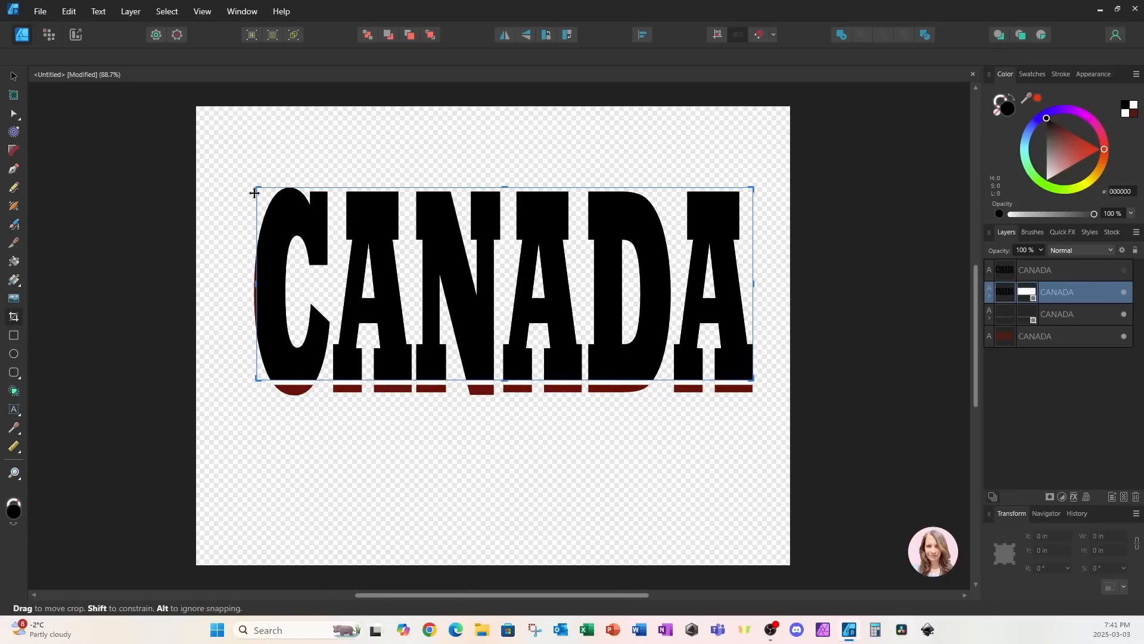
pyautogui.moveTo(256, 189); pyautogui.dragTo(245, 364)
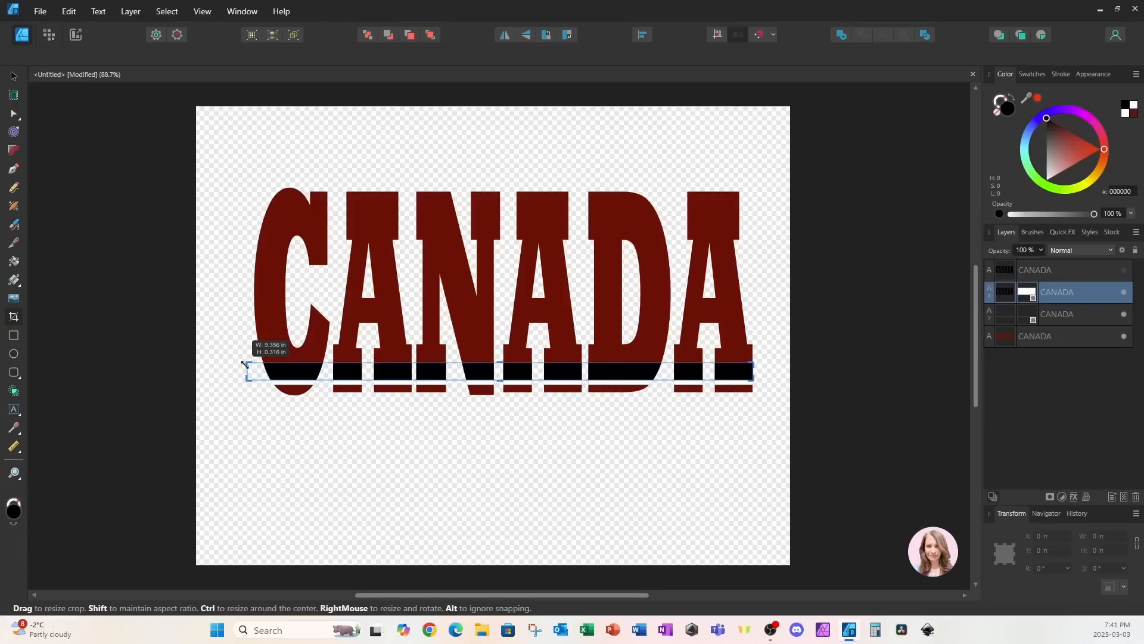
pyautogui.moveTo(245, 363); pyautogui.dragTo(244, 362)
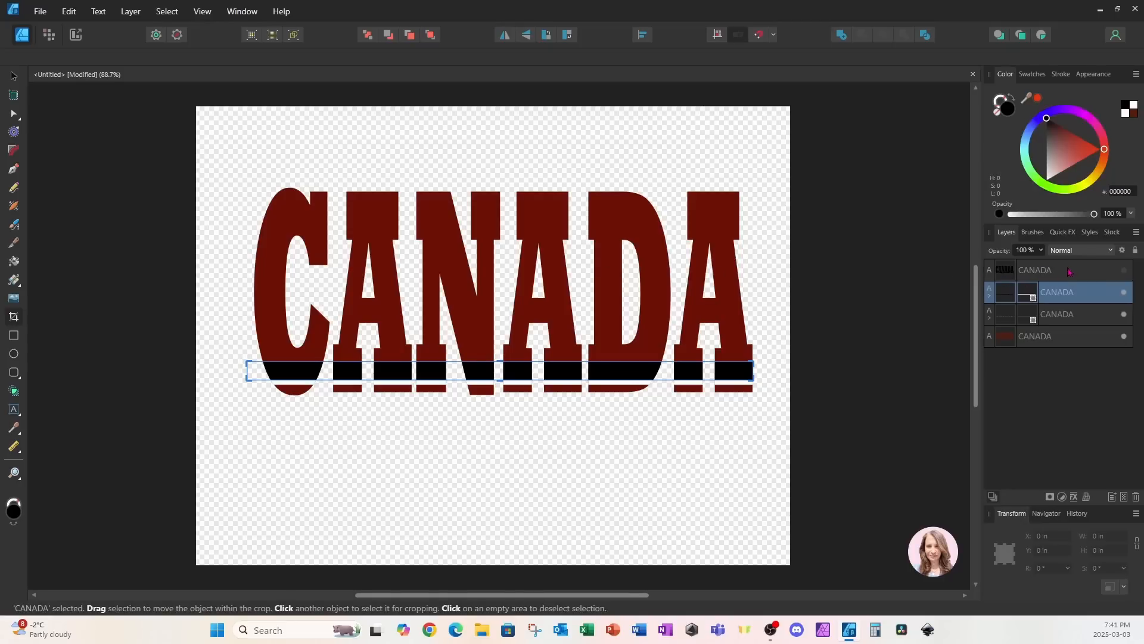
# Step: Show the topmost CANADA copy and fill it white
pyautogui.click(1087, 271)
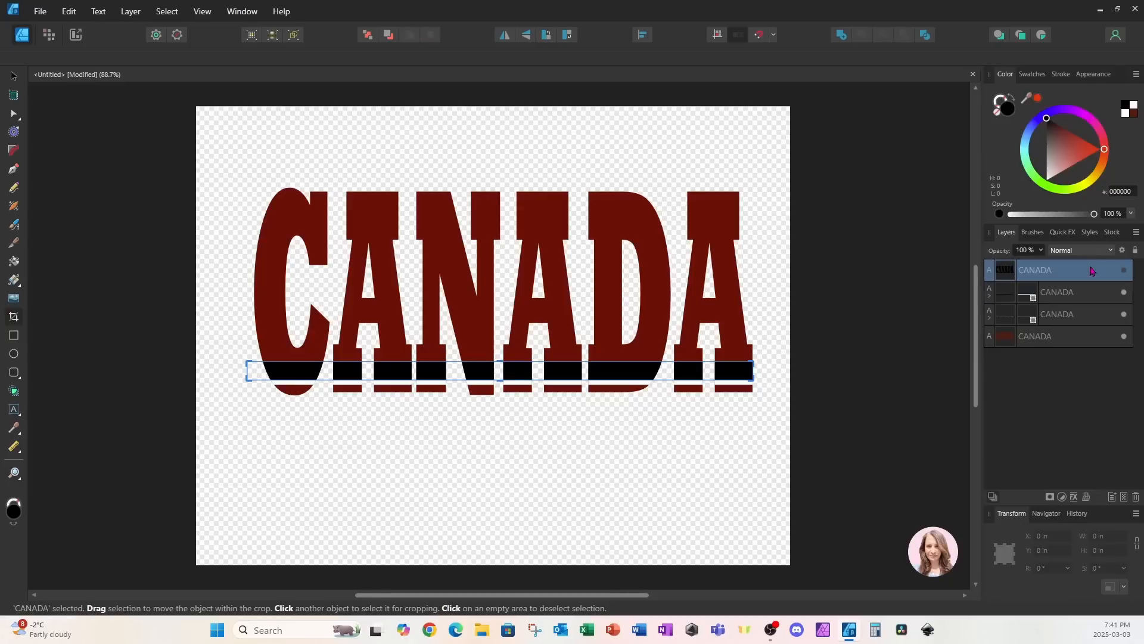
pyautogui.click(1125, 271)
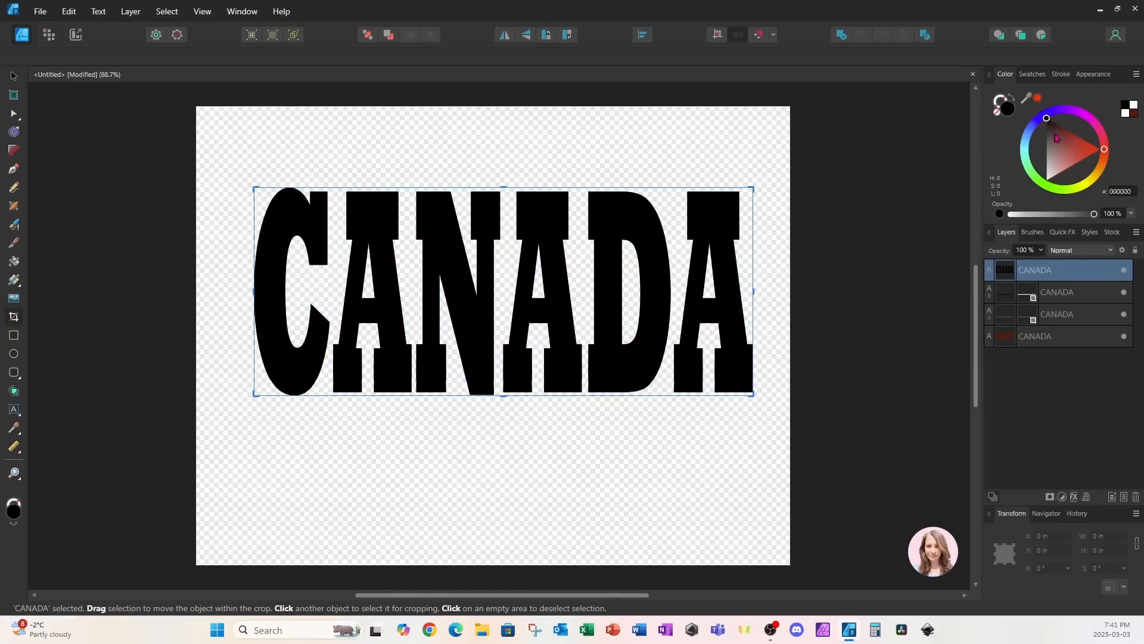
pyautogui.click(1135, 108)
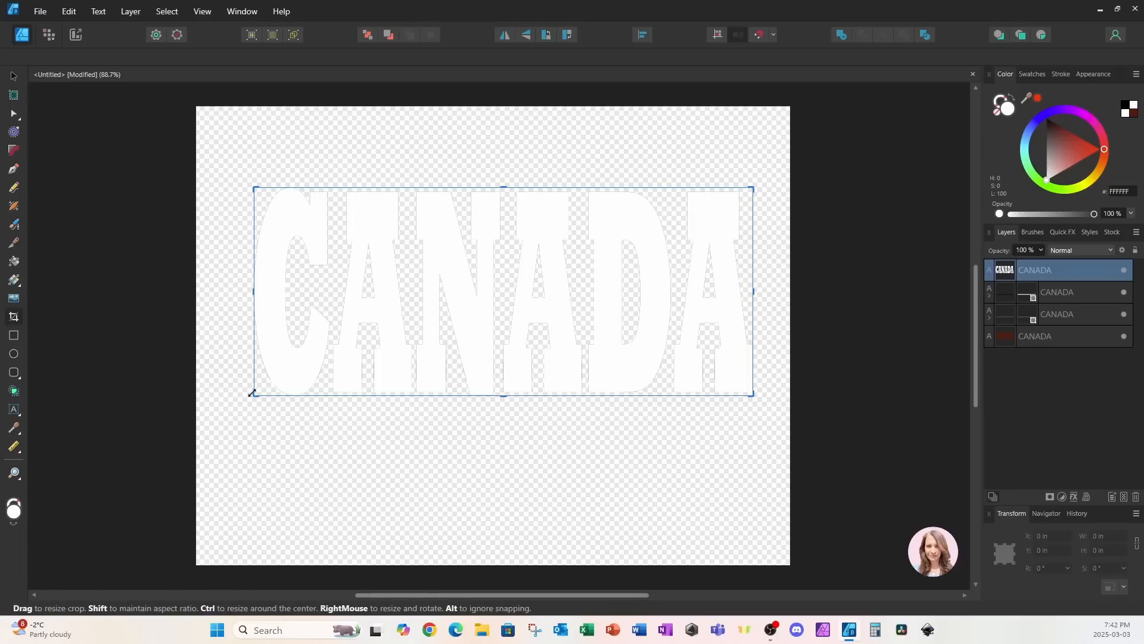
# Step: Crop the topmost white CANADA copy to a thin strip about 0.1 in high directly above the black band
pyautogui.moveTo(254, 395); pyautogui.dragTo(248, 359)
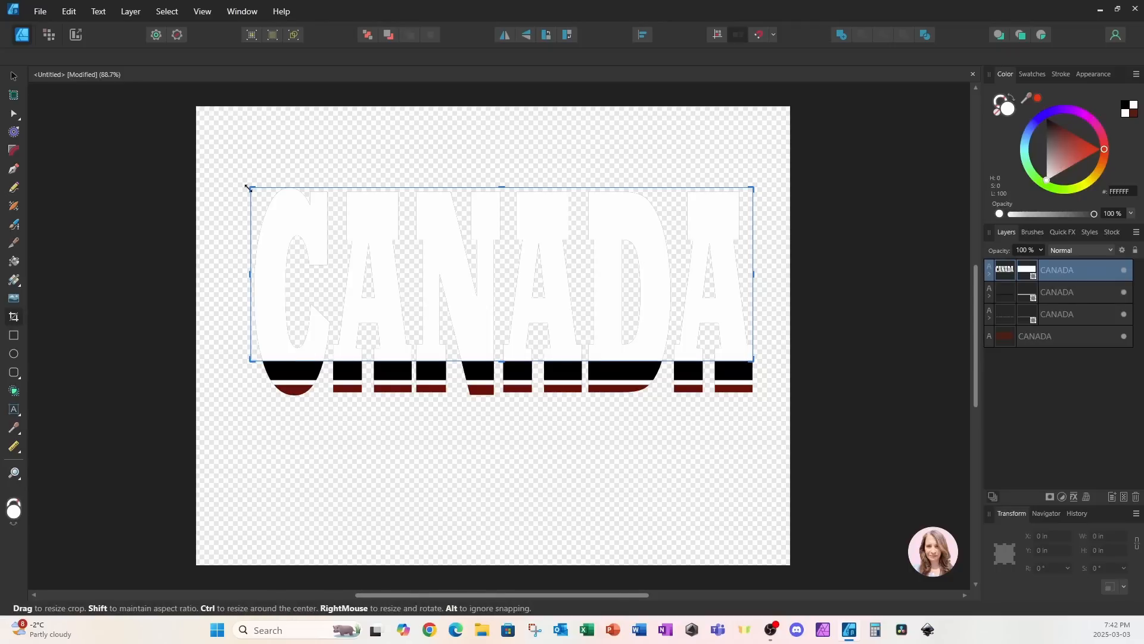
pyautogui.moveTo(251, 188); pyautogui.dragTo(244, 356)
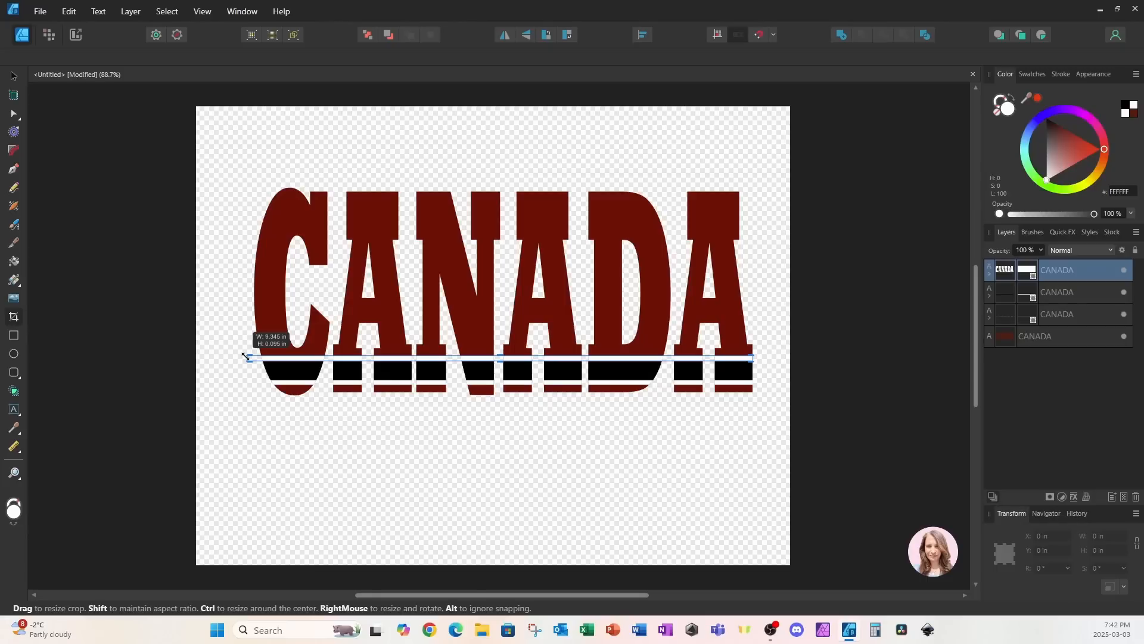
pyautogui.moveTo(244, 356); pyautogui.dragTo(244, 357)
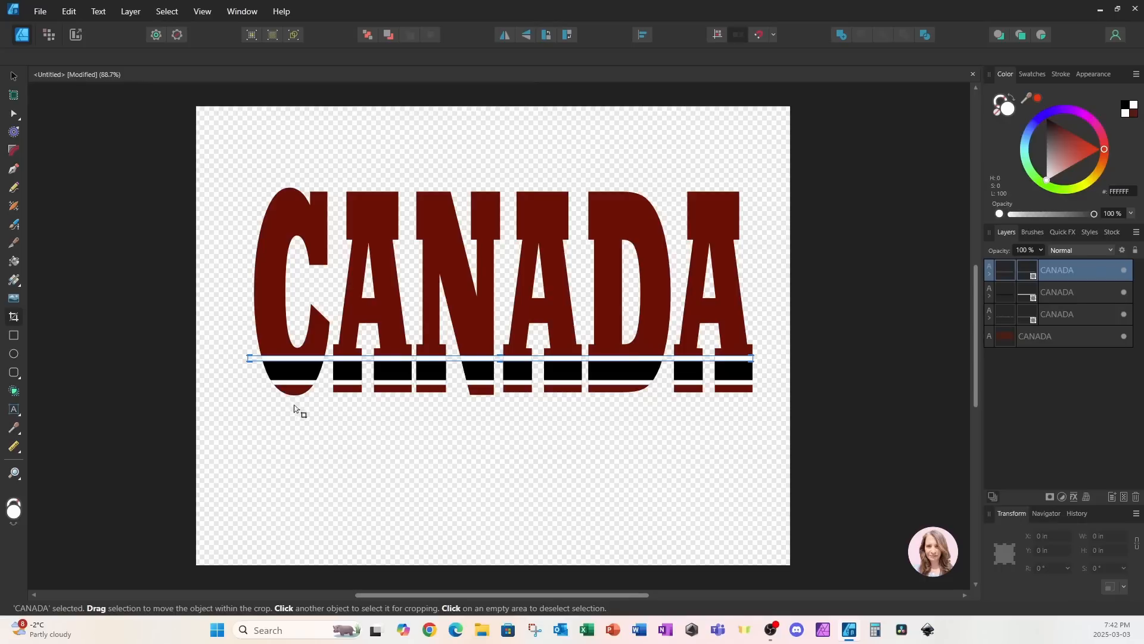
pyautogui.click(14, 76)
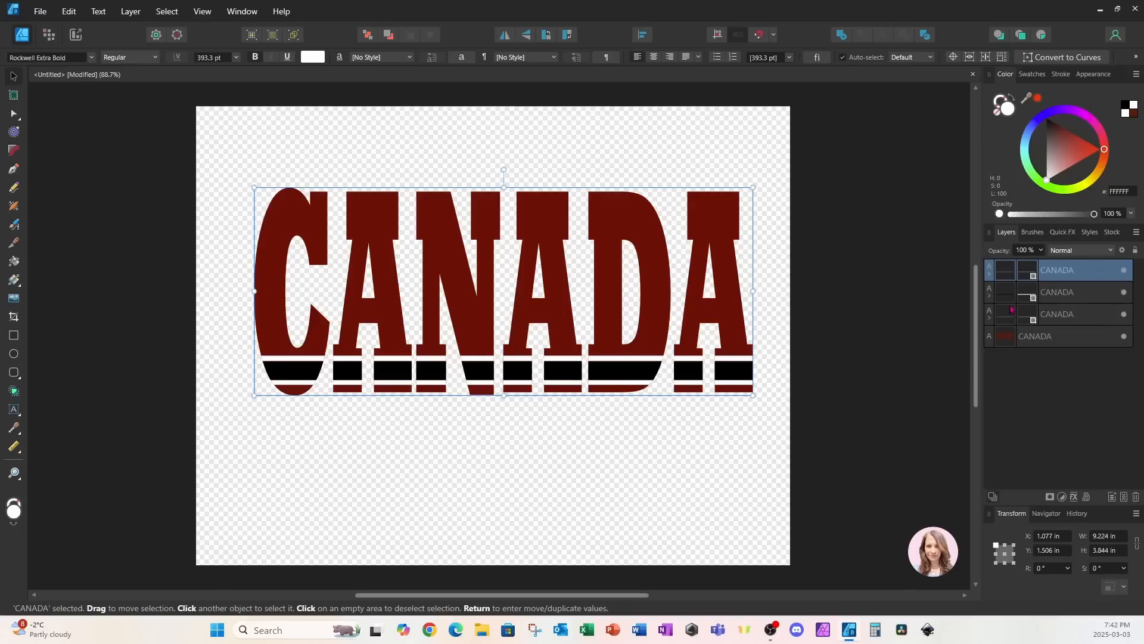
# Step: Temporarily hide the topmost white strip, examine the black band's crop area on the second copy, and show the strip again
pyautogui.click(1067, 294)
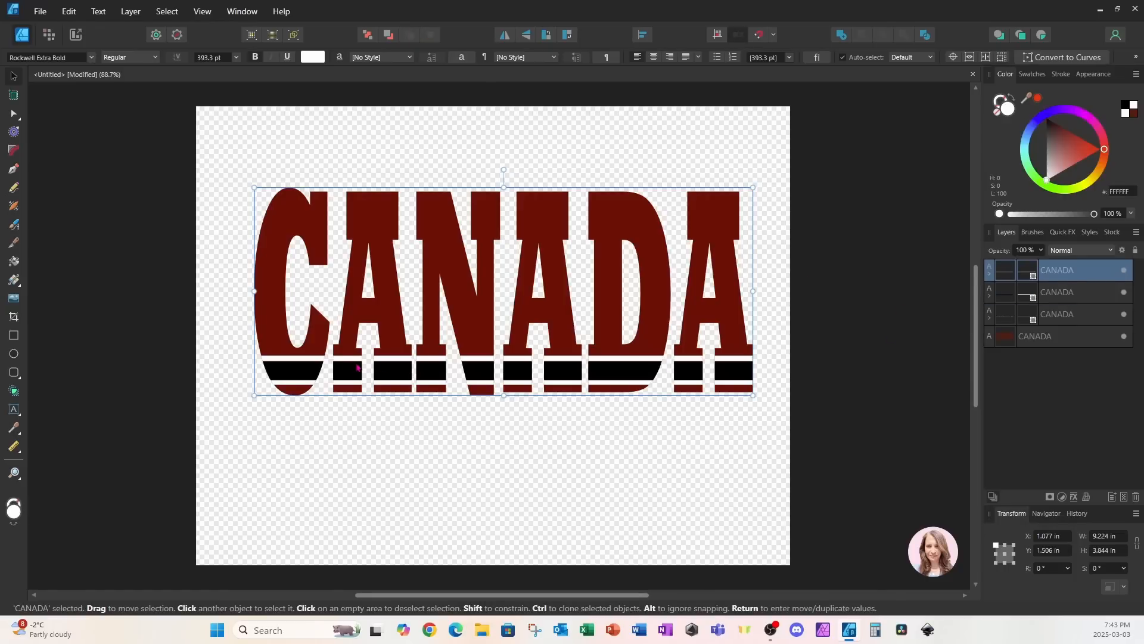
pyautogui.click(1124, 270)
pyautogui.doubleClick(1065, 292)
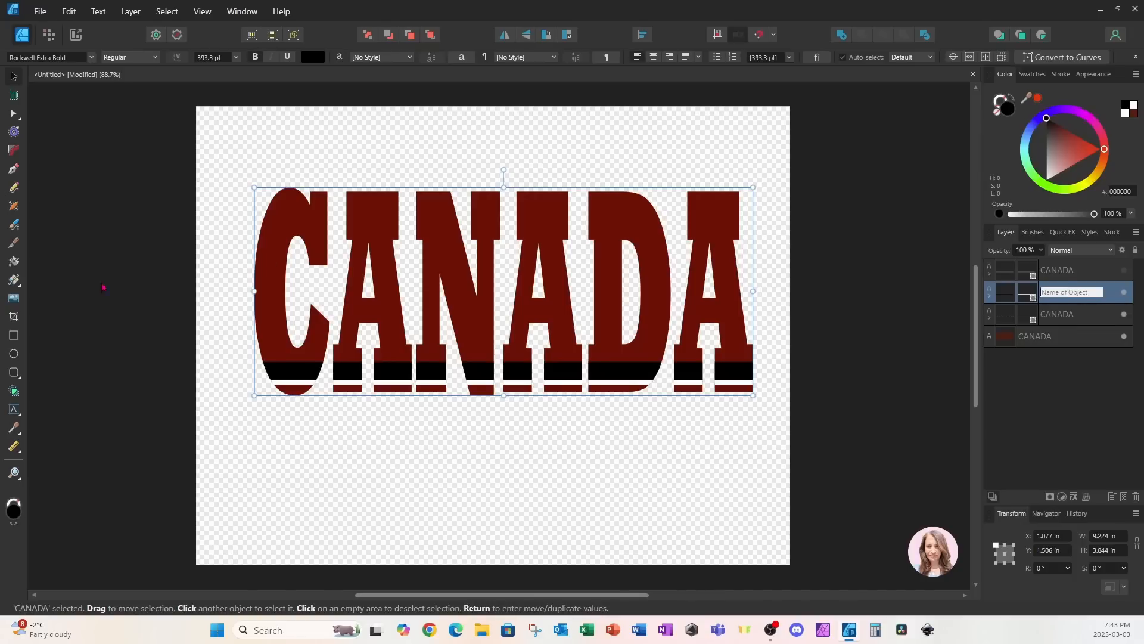
pyautogui.click(18, 318)
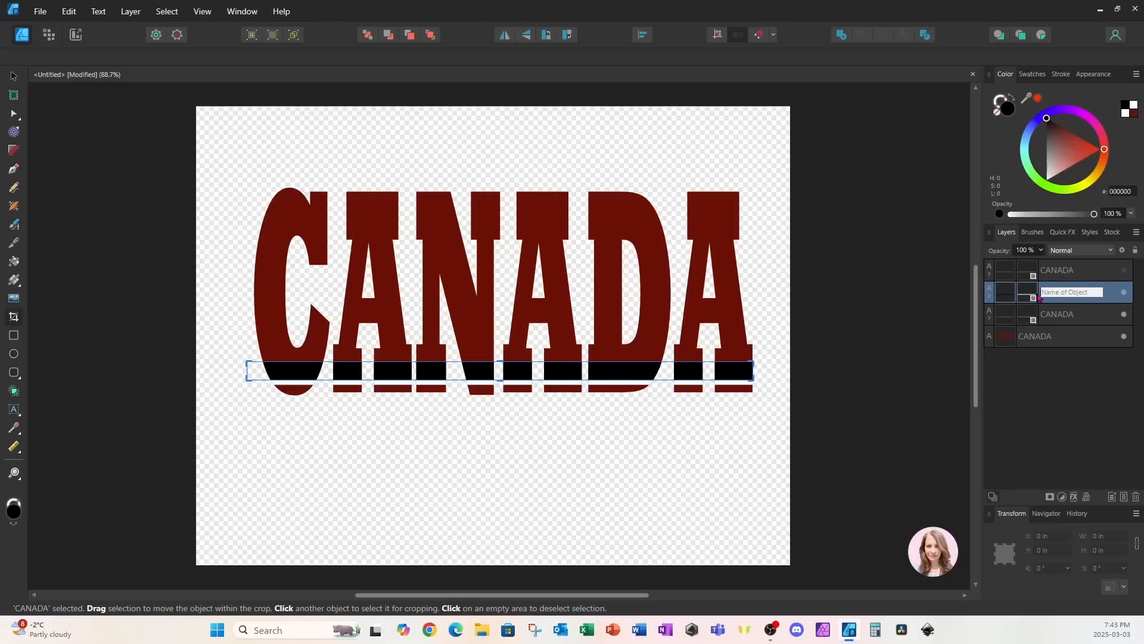
pyautogui.click(1126, 271)
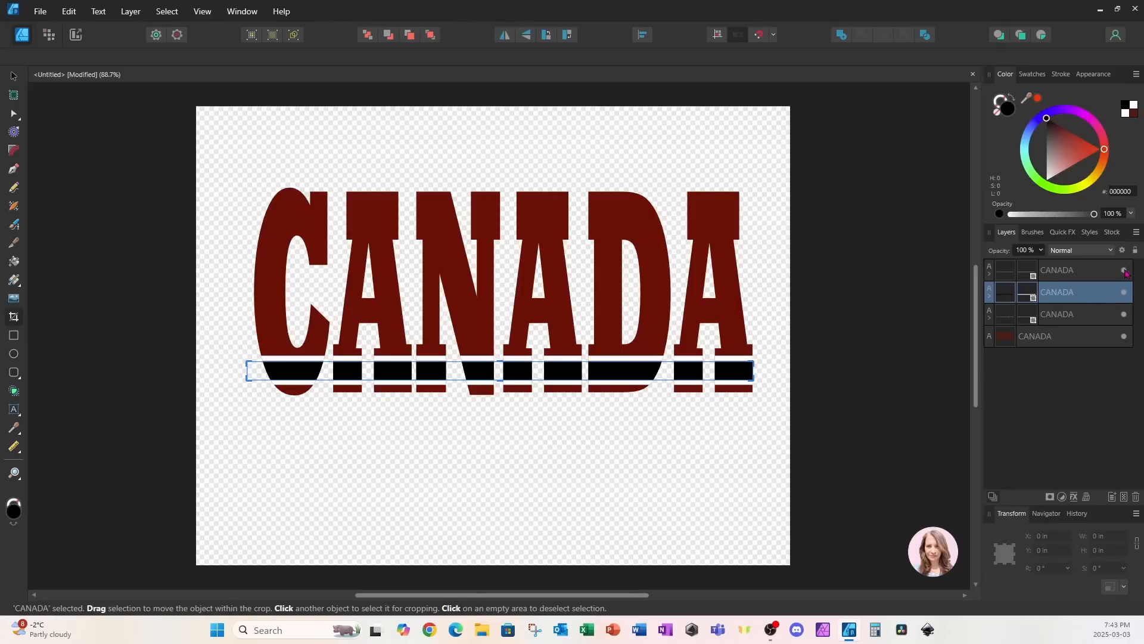